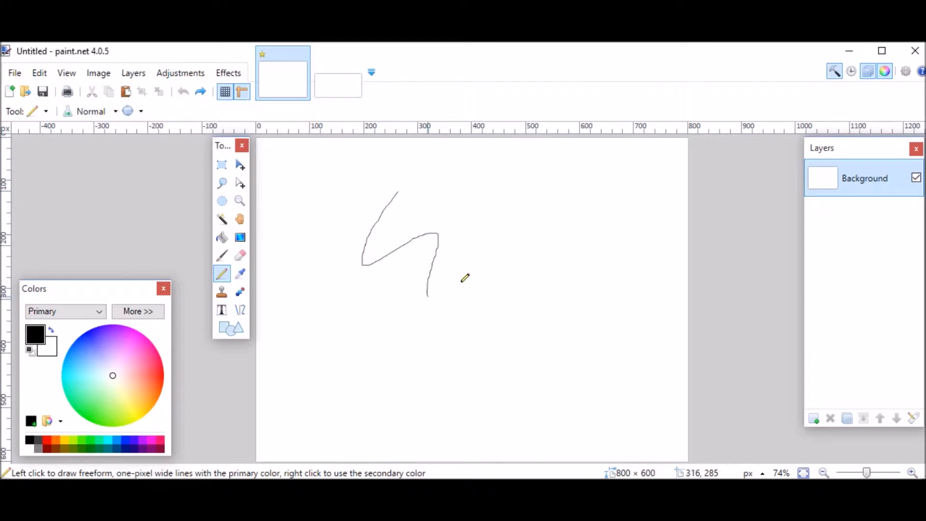
- Paint a curved black freehand stroke across the canvas using the Paintbrush with a brush width of 13
mouse_move(442, 285)
left_mouse_down()
mouse_move(492, 237)
mouse_move(413, 216)
mouse_move(585, 232)
mouse_move(467, 231)
mouse_move(427, 280)
left_mouse_up()
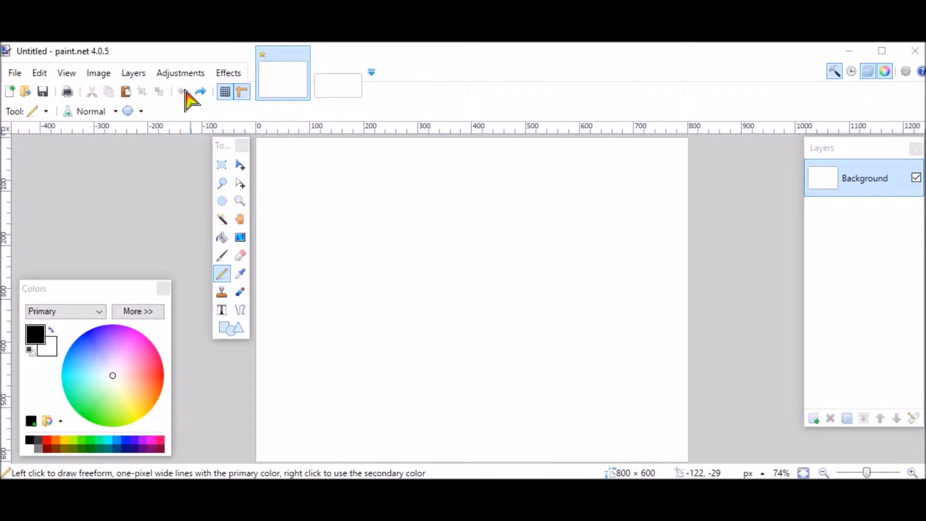
left_click(225, 257)
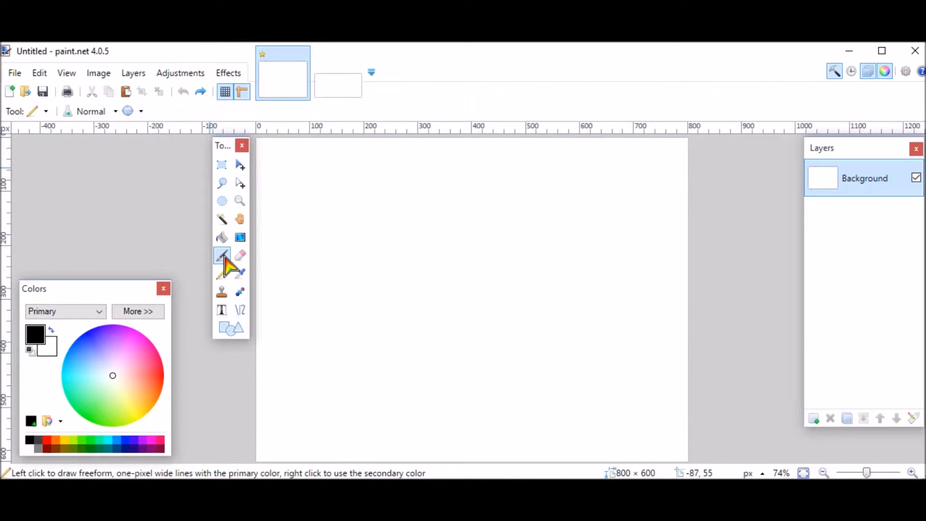
left_click(225, 259)
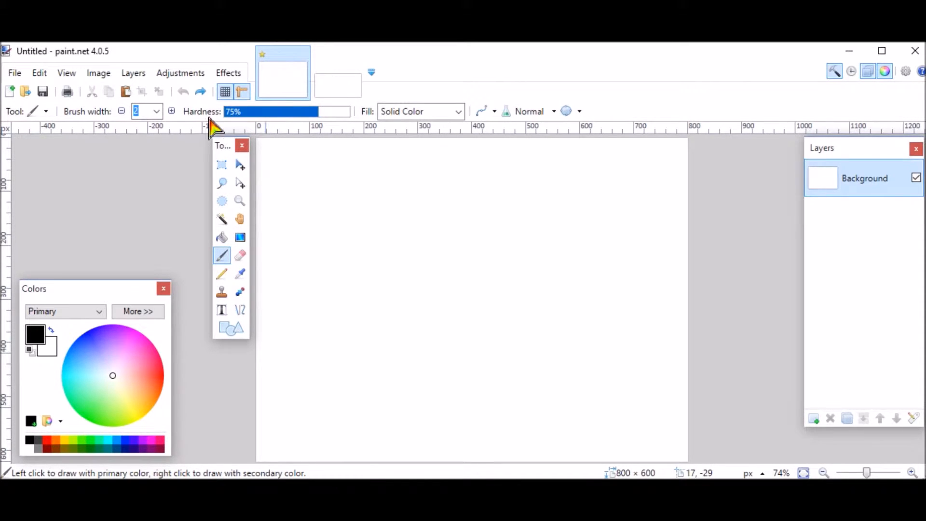
double_click(136, 112)
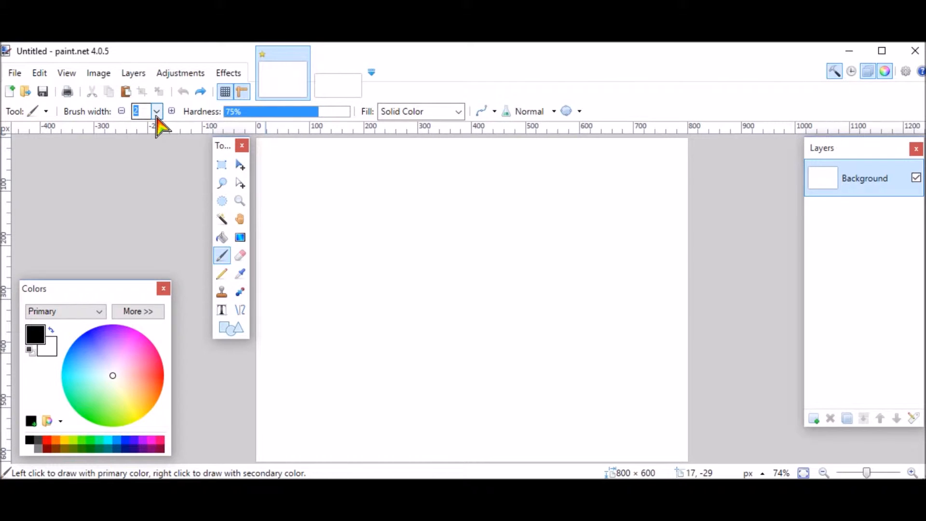
left_click(157, 114)
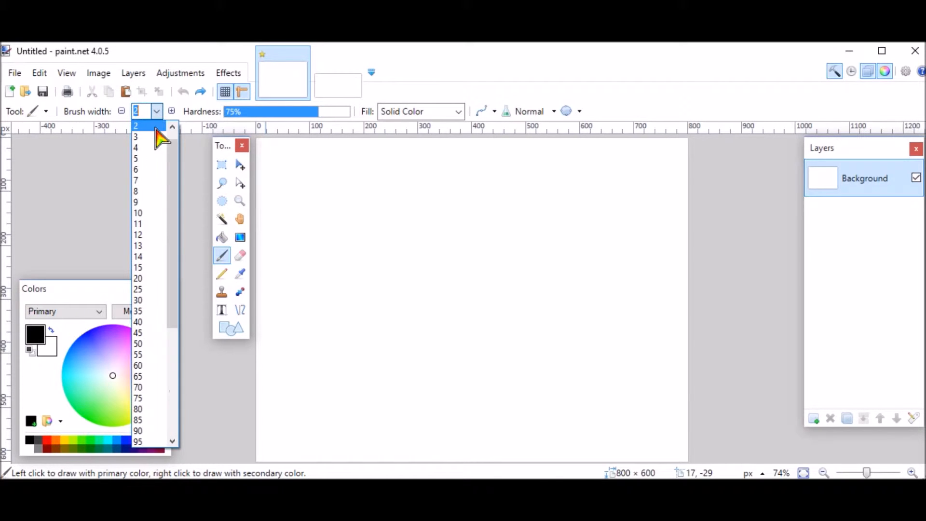
left_click(150, 246)
mouse_move(336, 218)
left_mouse_down()
mouse_move(437, 206)
mouse_move(519, 215)
mouse_move(520, 253)
mouse_move(441, 324)
left_mouse_up()
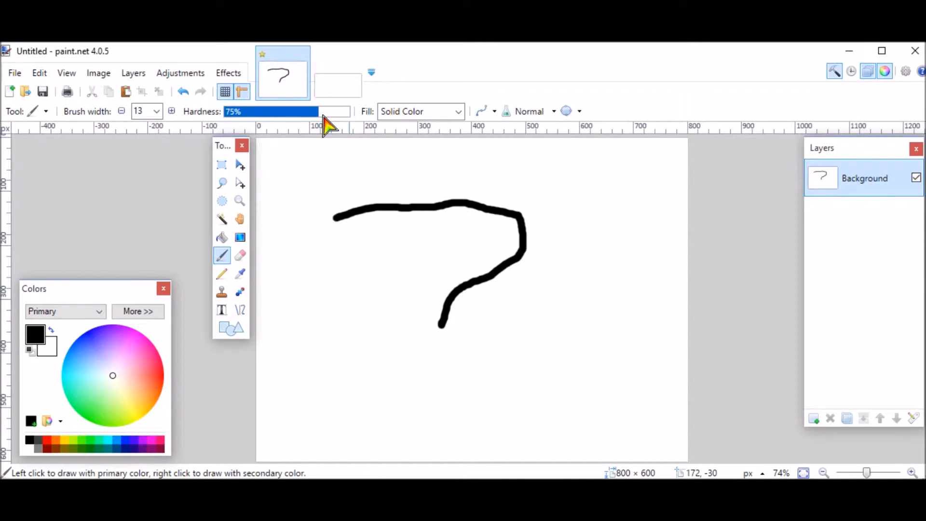
- Paint a slanted stroke at 29% hardness, plus two more strokes beside the curve with the Diagonal Cross fill
left_click_drag(316, 115, 262, 116)
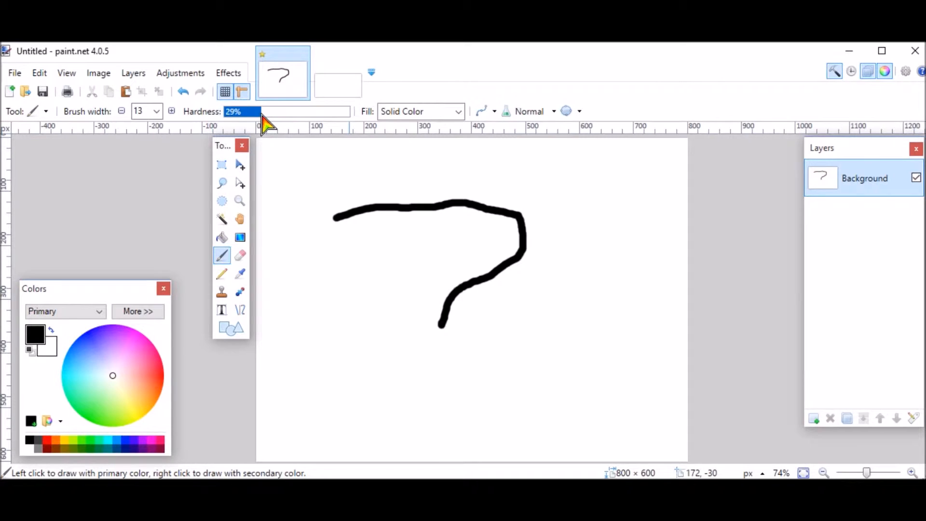
left_click_drag(314, 281, 455, 245)
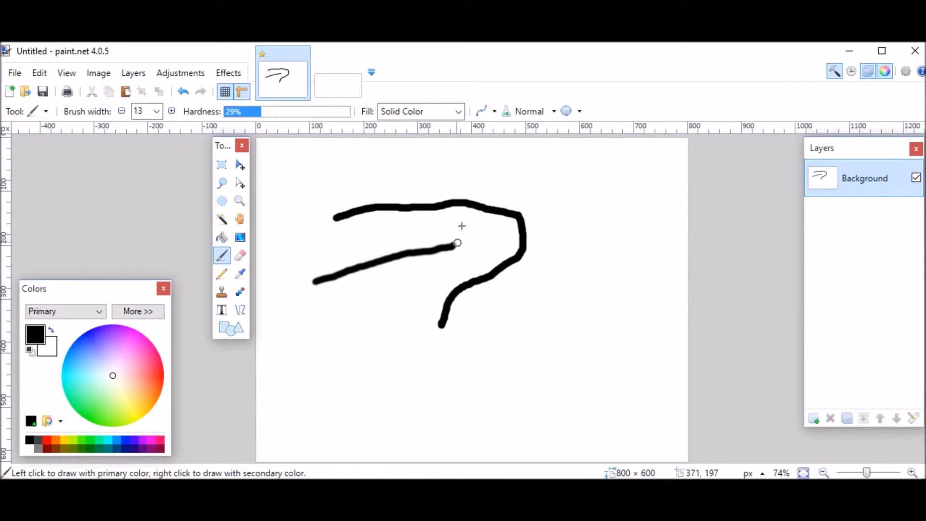
left_click(459, 113)
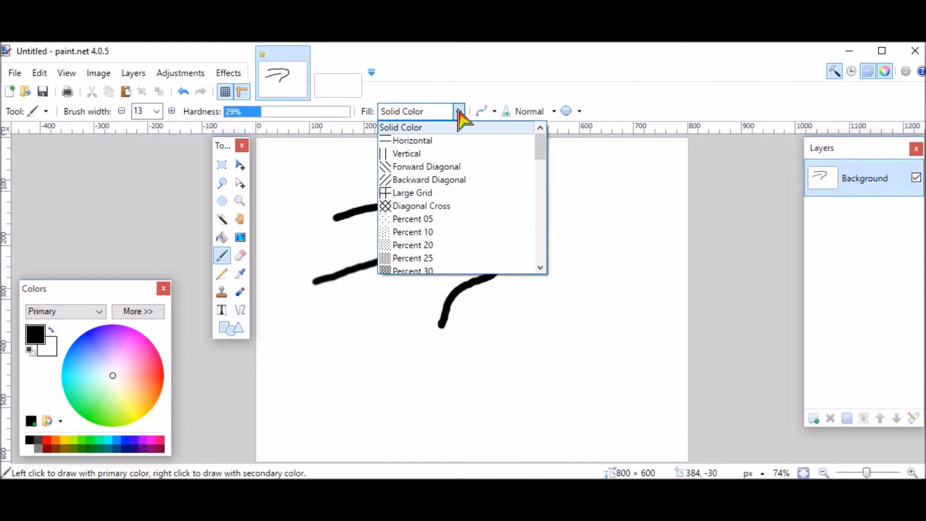
left_click(438, 206)
mouse_move(548, 163)
left_mouse_down()
mouse_move(615, 242)
mouse_move(532, 316)
left_mouse_up()
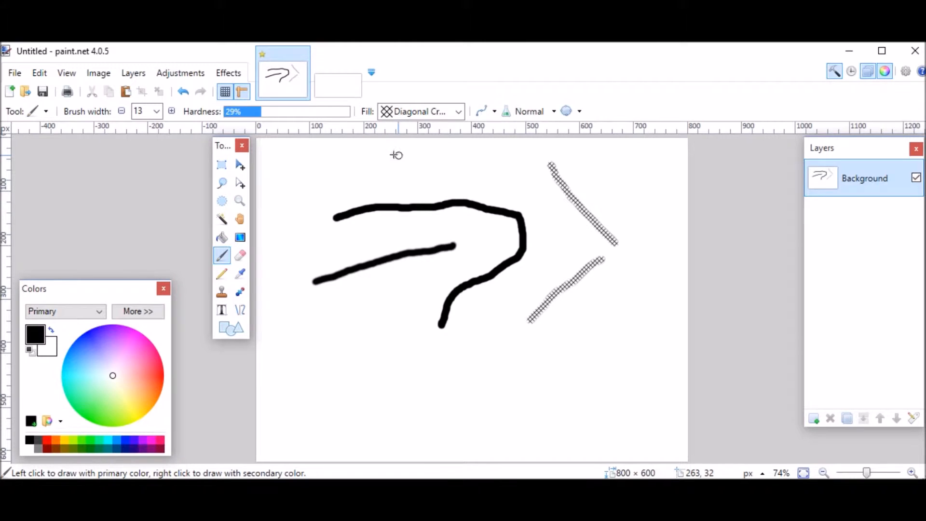
- Undo all the brush strokes until the canvas is blank
left_click(189, 98)
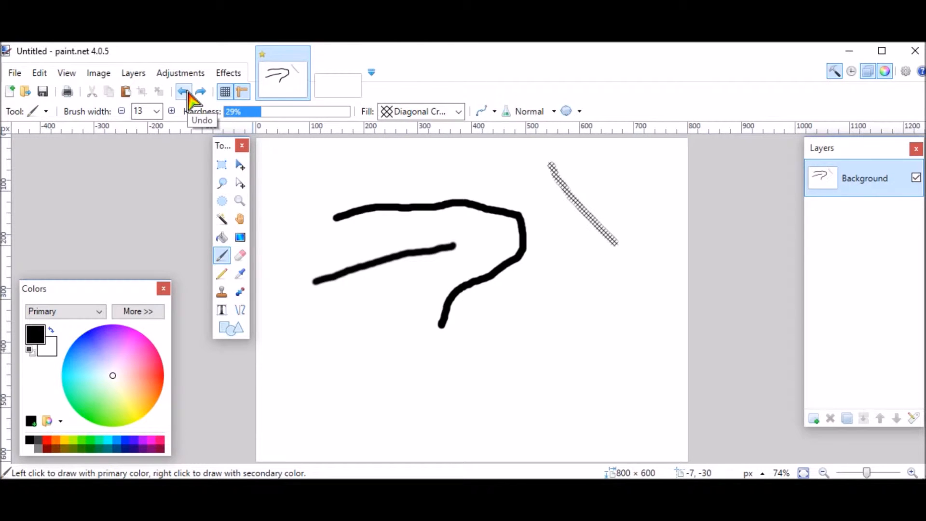
left_click(189, 98)
left_click(189, 97)
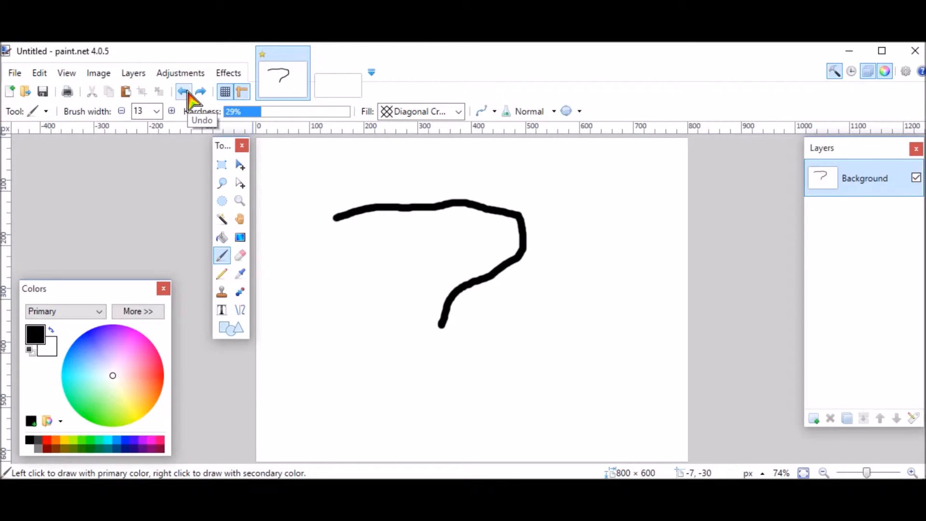
left_click(189, 97)
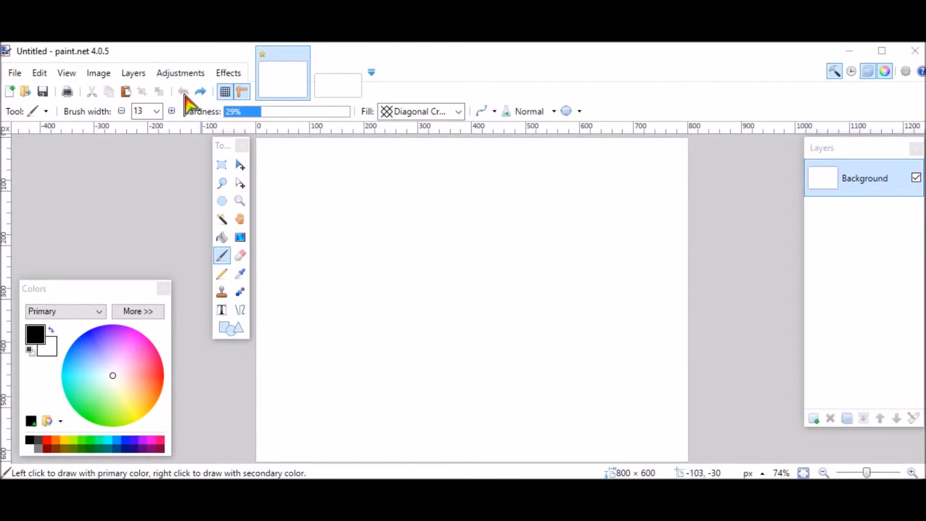
- Draw a thin winding freehand line across the canvas with the Pencil tool
left_click(224, 277)
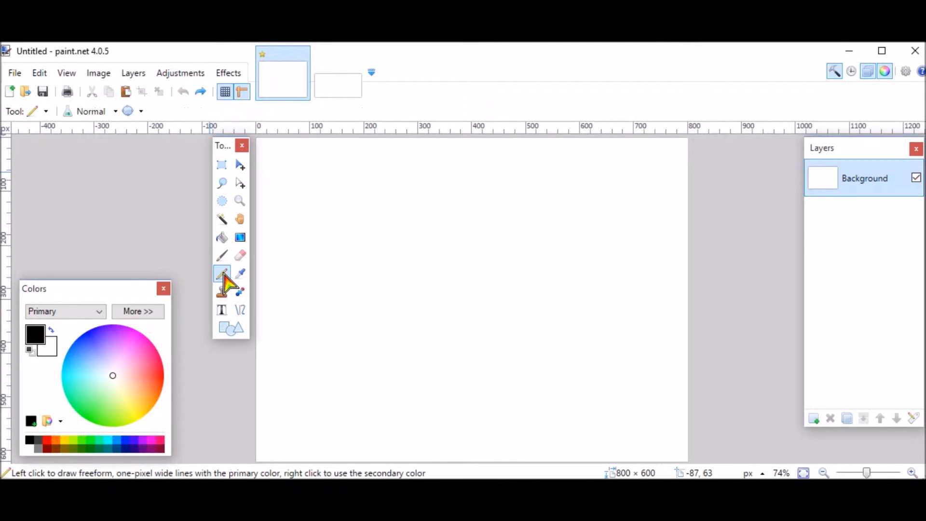
mouse_move(330, 213)
left_mouse_down()
mouse_move(500, 203)
mouse_move(520, 226)
mouse_move(519, 259)
mouse_move(465, 303)
mouse_move(477, 320)
mouse_move(530, 297)
left_mouse_up()
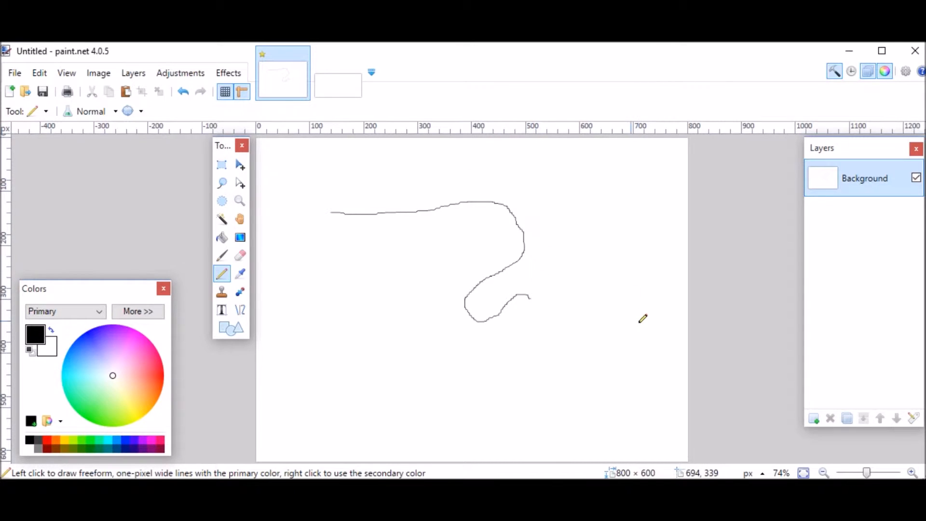
- Add individual black pixels with the Pencil right beside the lower loop of the winding line
left_click(912, 473)
left_click(912, 473)
left_click(912, 473)
left_click(912, 473)
left_click(912, 473)
left_click(912, 473)
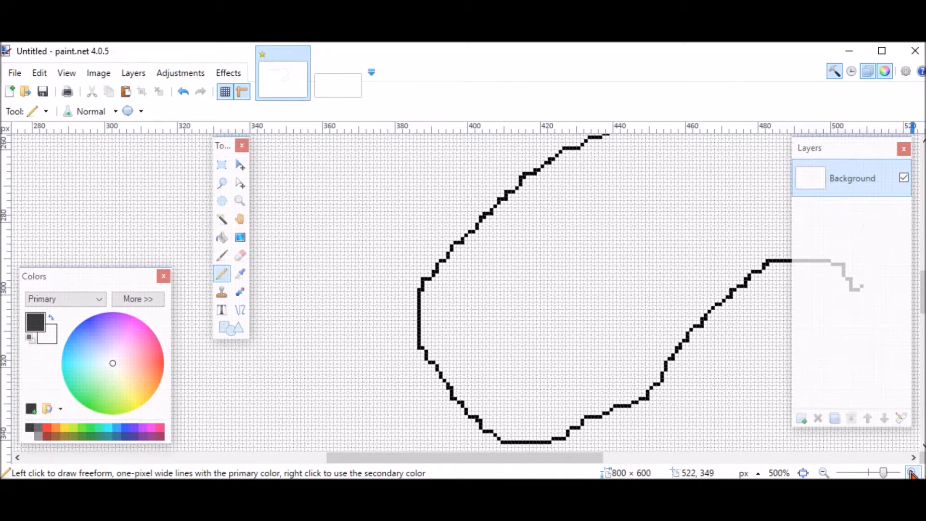
left_click(911, 473)
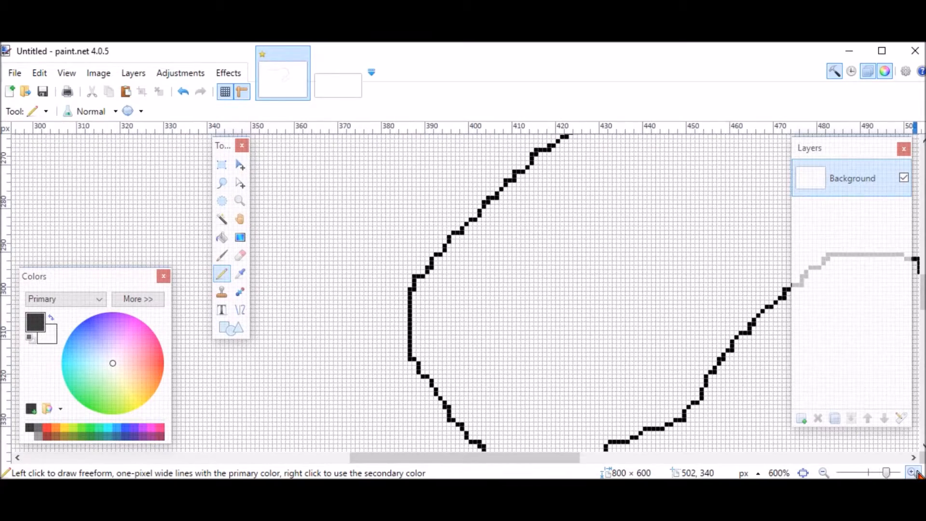
left_click(440, 257)
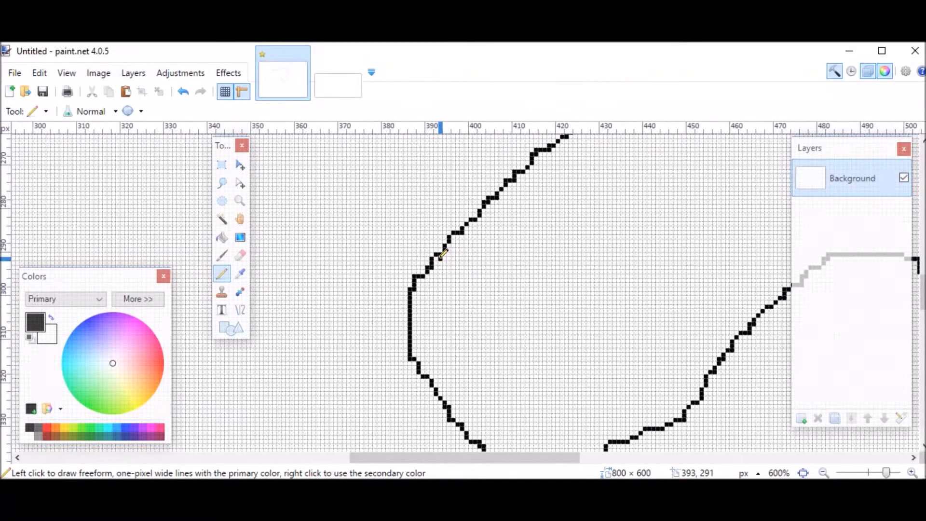
left_click(436, 258)
left_click(435, 264)
left_click(439, 265)
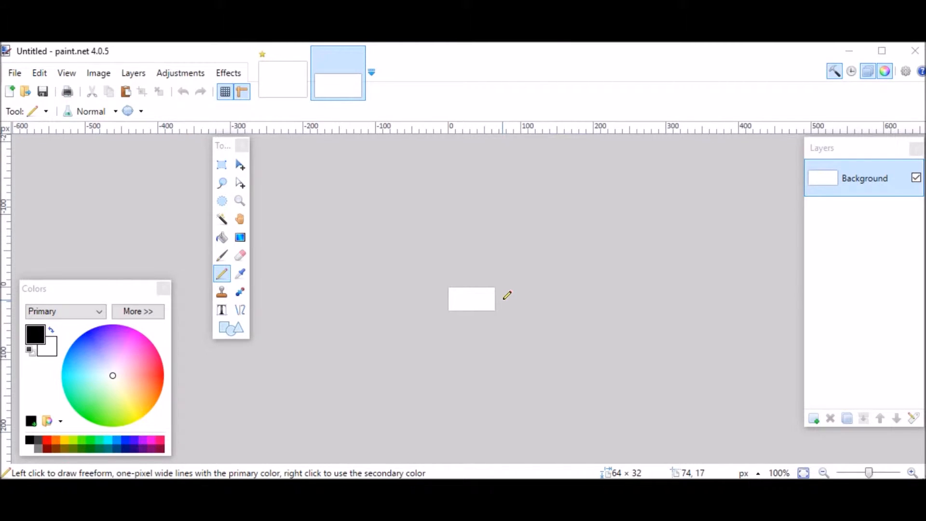
key("ctrl")
key("ctrl")
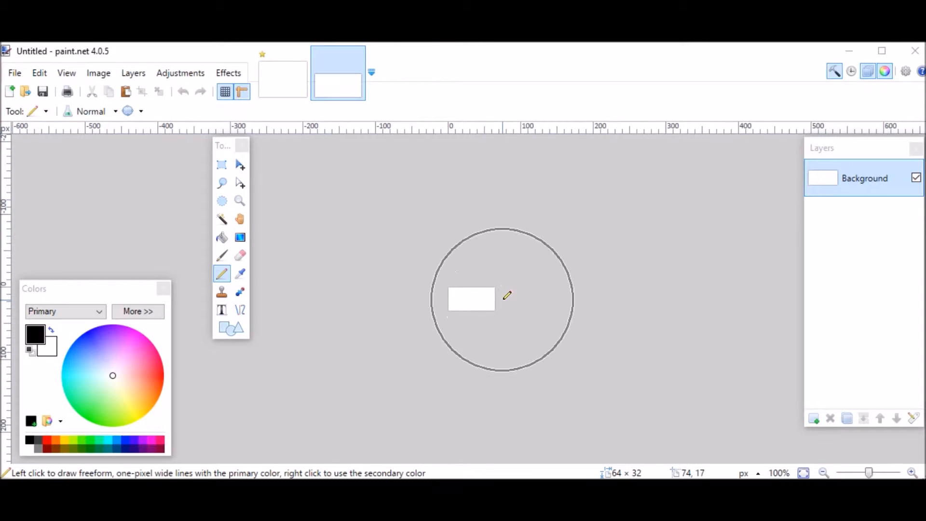
key("ctrl")
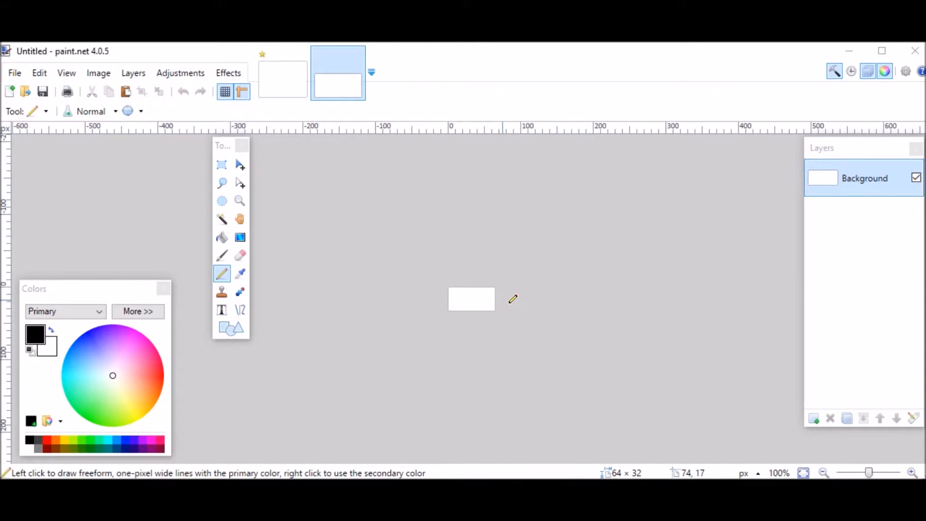
- Change the measurement units to inches
left_click(759, 473)
left_click(775, 440)
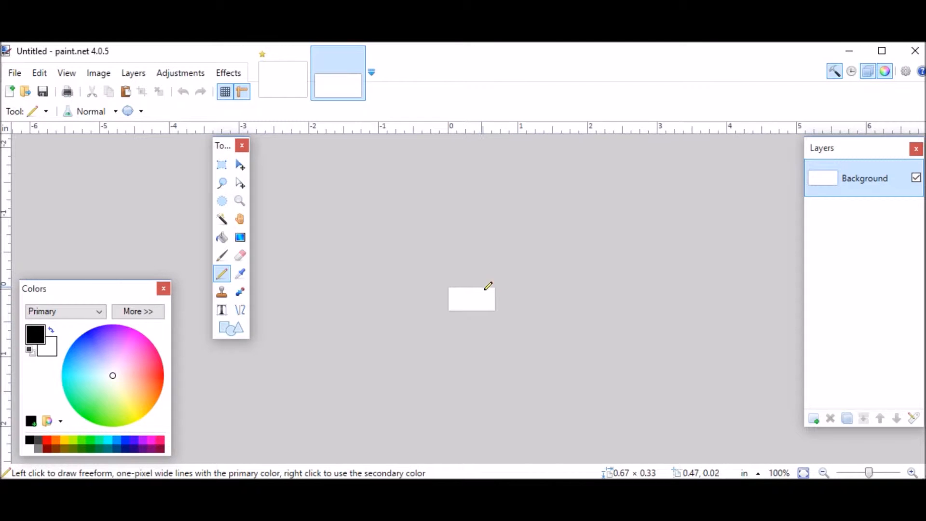
key("ctrl")
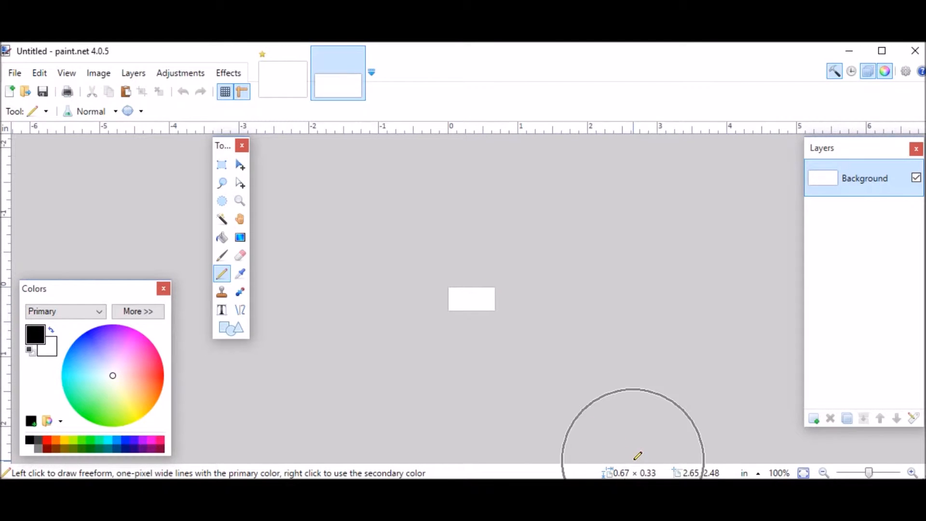
key("ctrl")
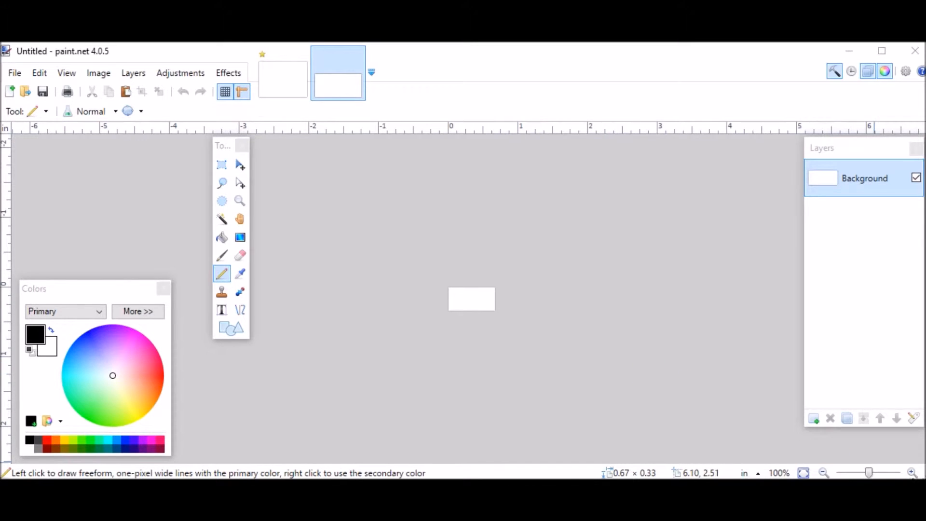
- Magnify the small blank canvas to at least 800% to examine its pixel grid
left_click(912, 472)
left_click(911, 473)
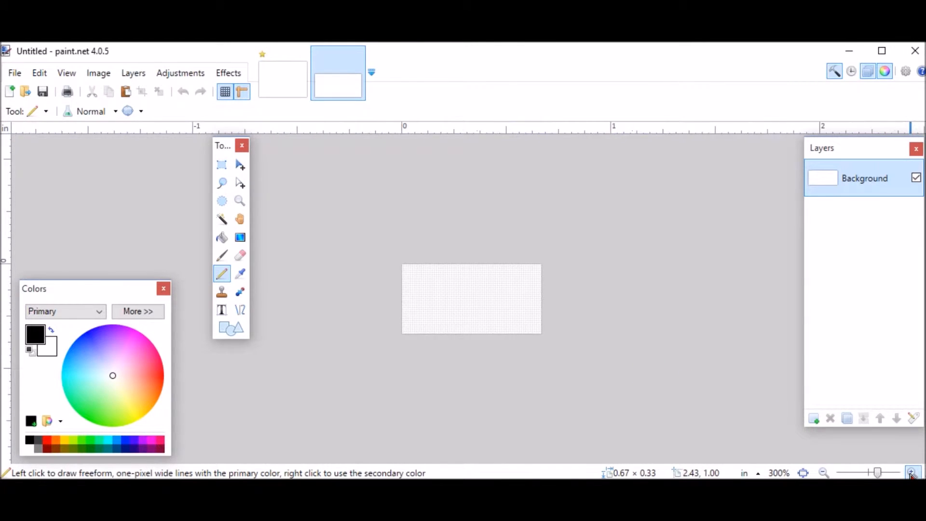
left_click(911, 473)
left_click(911, 473)
left_click(911, 473)
left_click(911, 473)
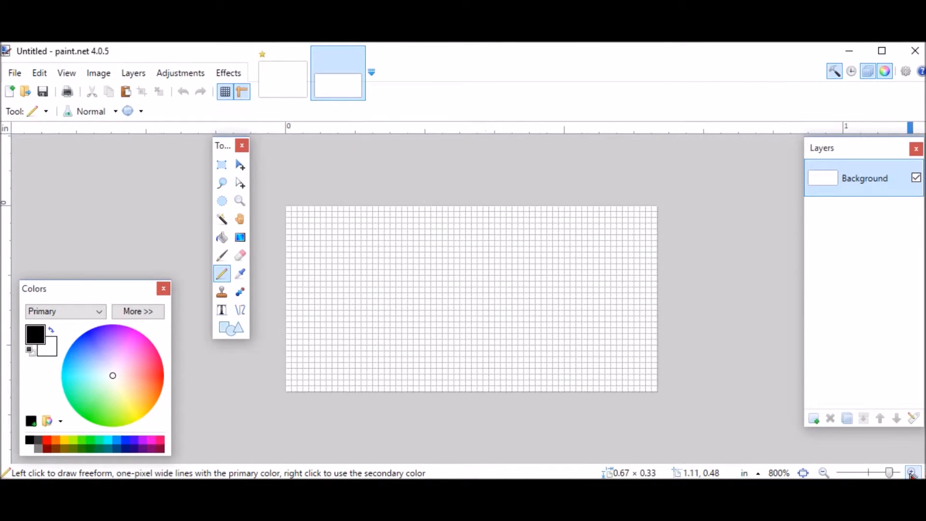
left_click(911, 473)
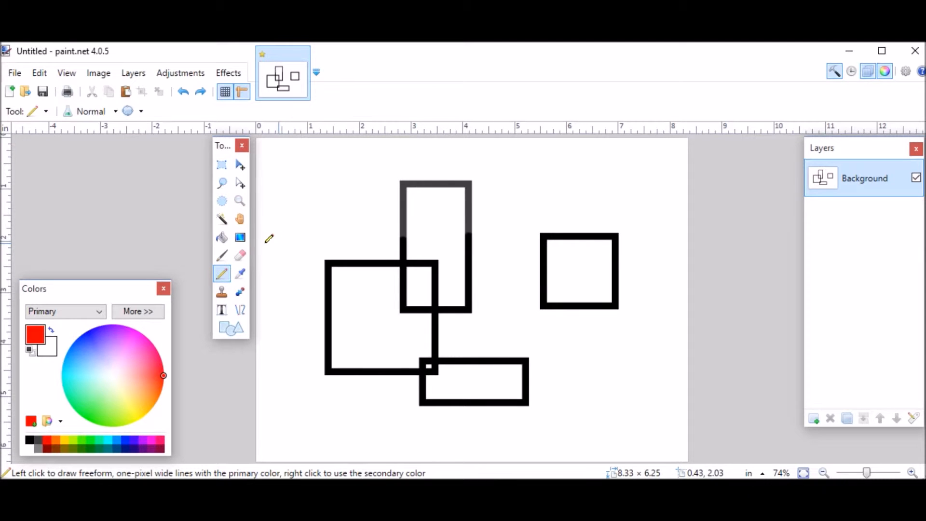
- Fill the large square with solid red and the tall rectangle with solid blue using the Paint Bucket
left_click(222, 238)
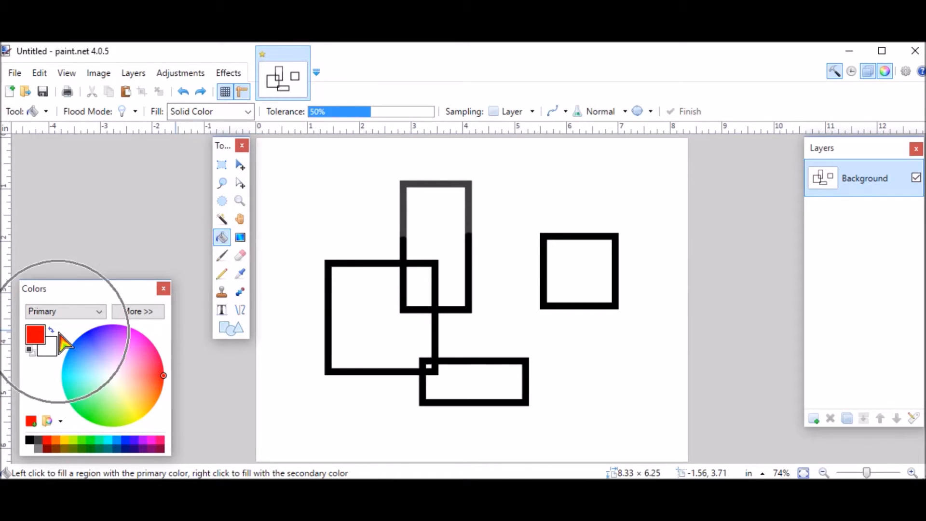
left_click(363, 297)
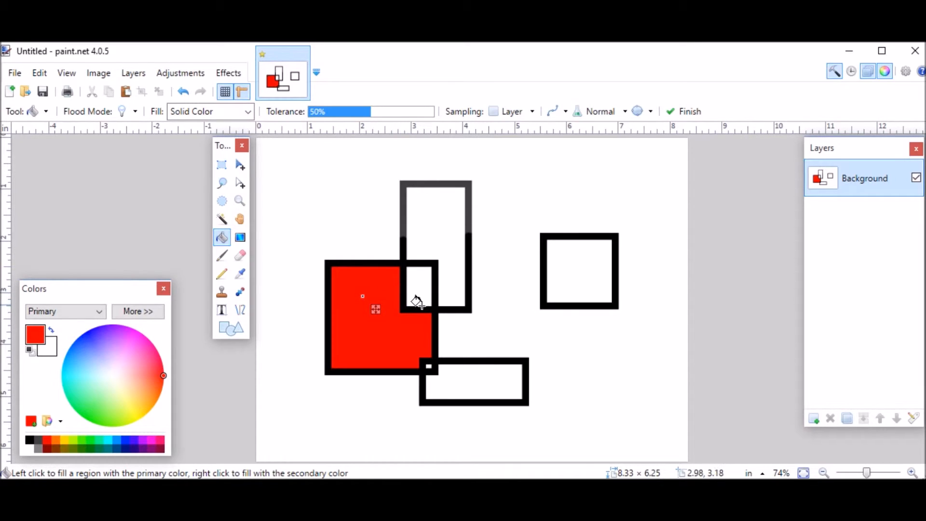
left_click(440, 209)
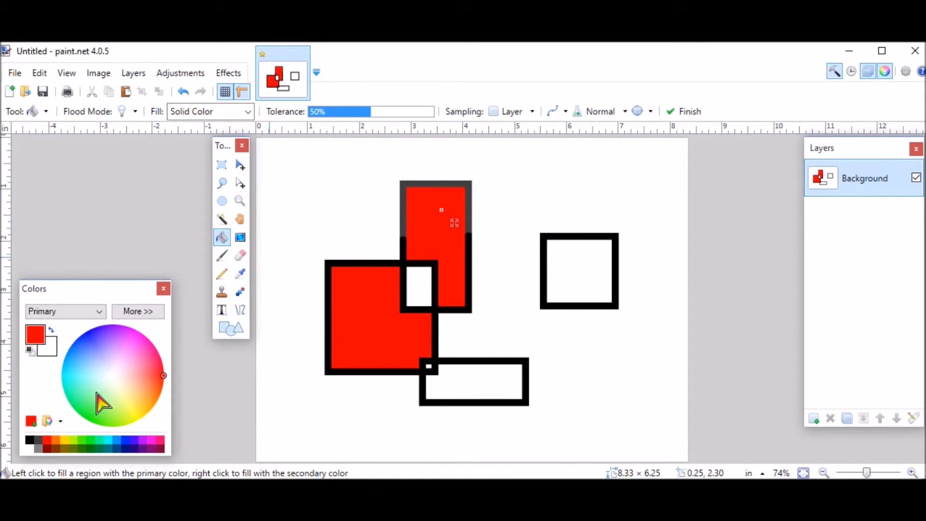
left_click(128, 441)
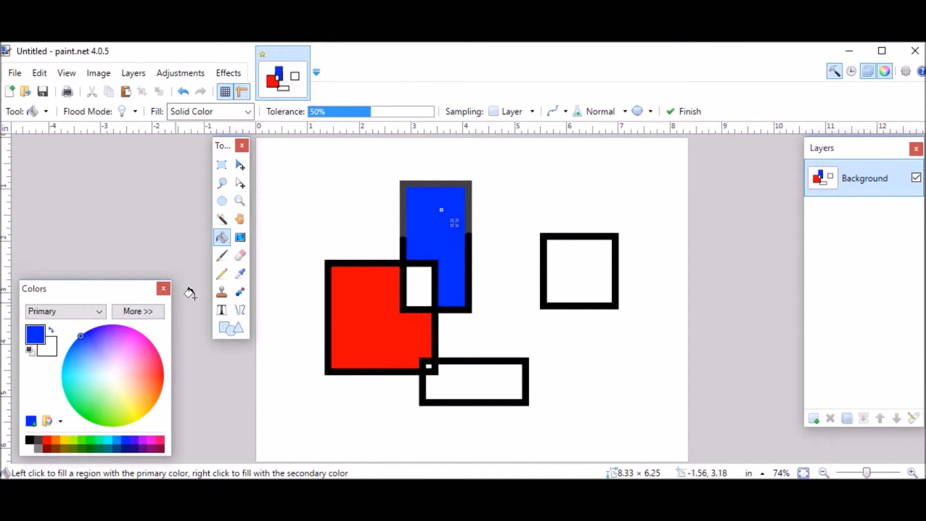
left_click(156, 213)
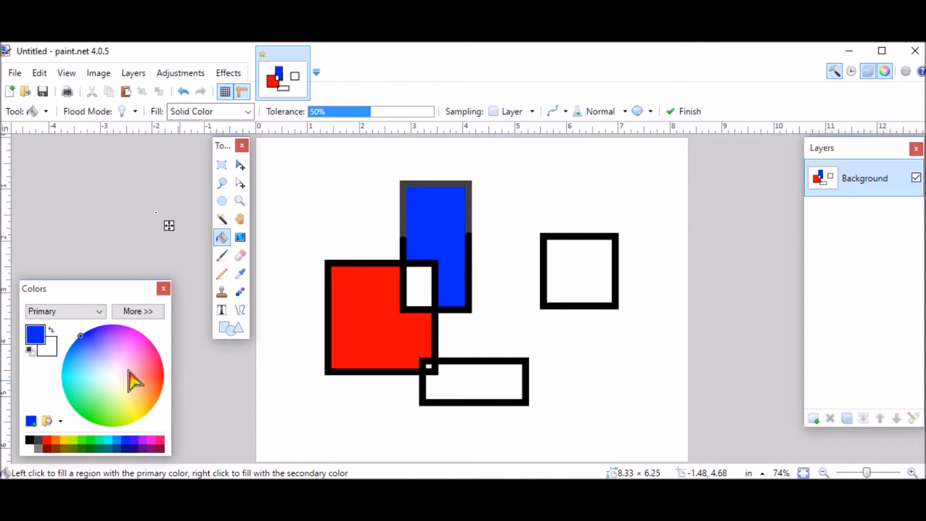
- Fill the wide lower rectangle with solid yellow, undoing the last fill adjustment
left_click(67, 440)
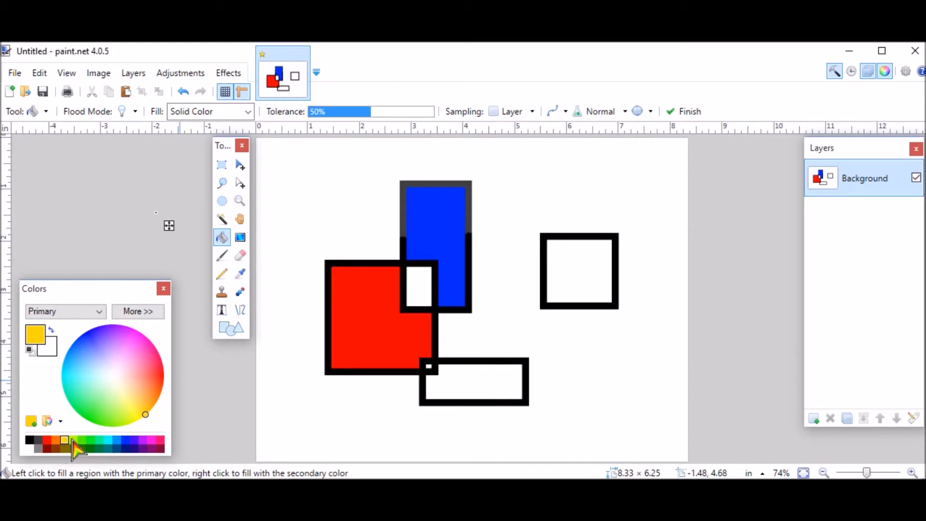
left_click(493, 385)
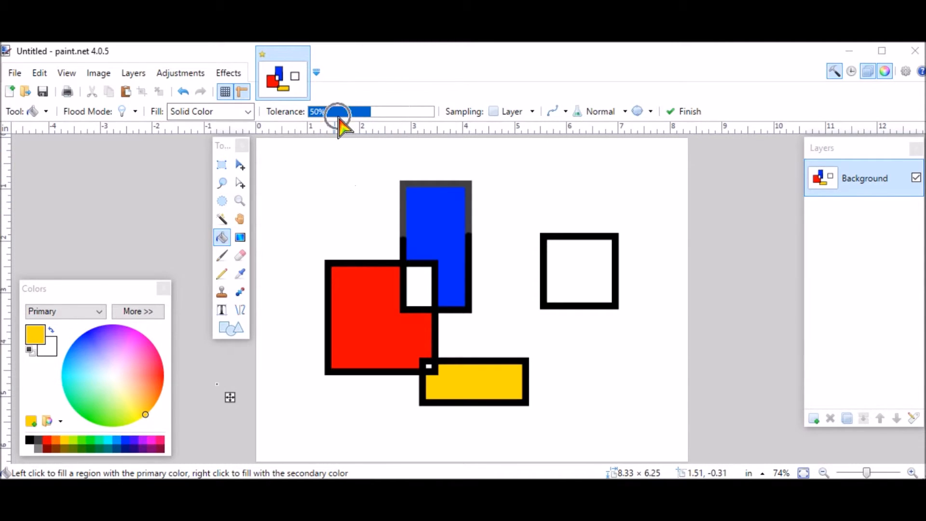
left_click(183, 92)
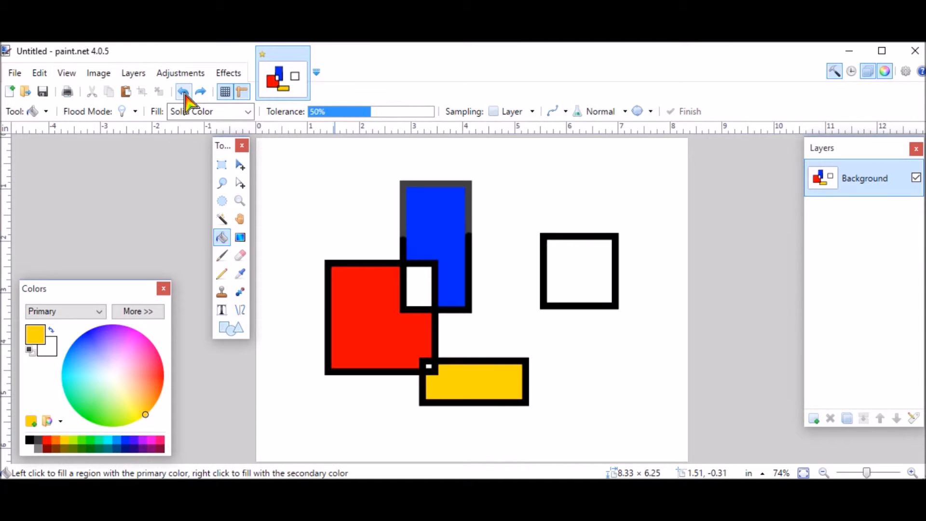
- Undo the yellow, blue and red fills so that all the rectangles are empty black outlines again
left_click(186, 94)
left_click(185, 94)
left_click(185, 94)
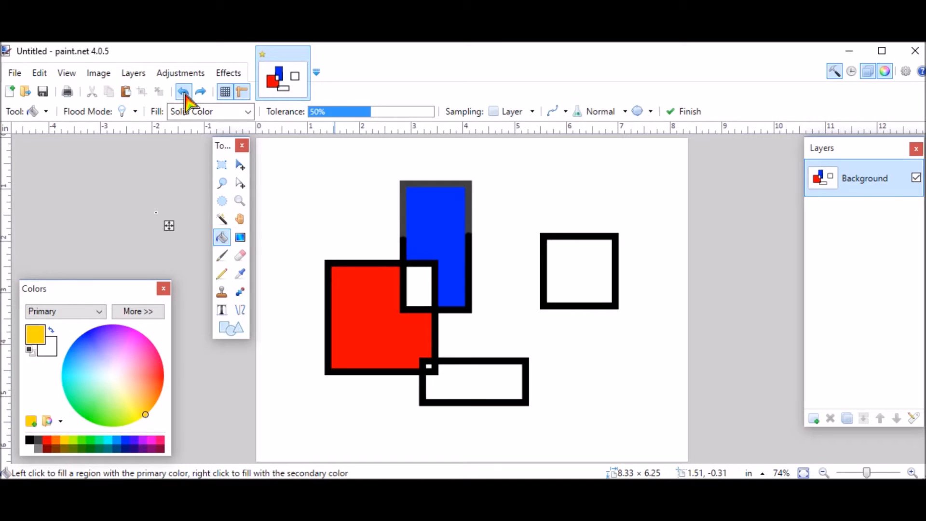
left_click(185, 94)
left_click(185, 94)
left_click(186, 94)
left_click(185, 94)
left_click(185, 94)
left_click(185, 94)
left_click(185, 94)
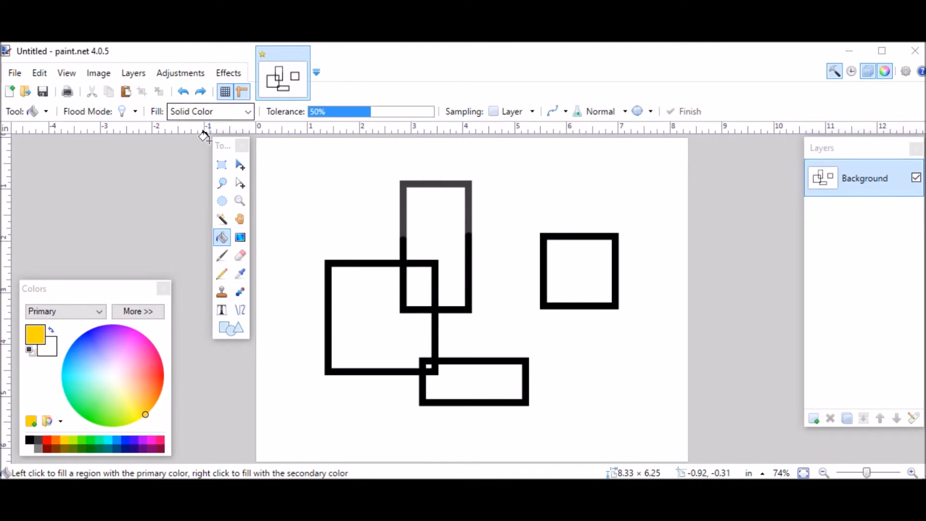
- Fill the connected rectangle outlines with solid red and vary the fill's tolerance to 36%, 47% and 37%
left_click(48, 439)
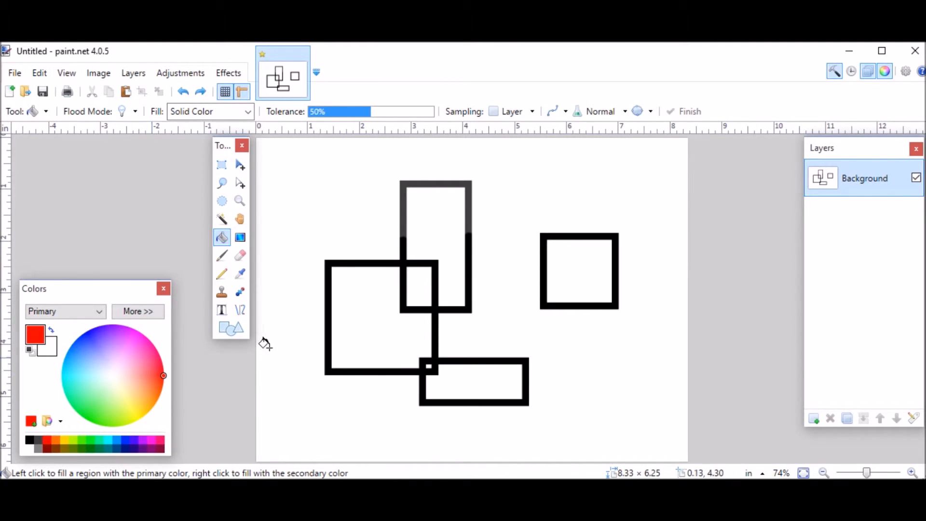
left_click(327, 271)
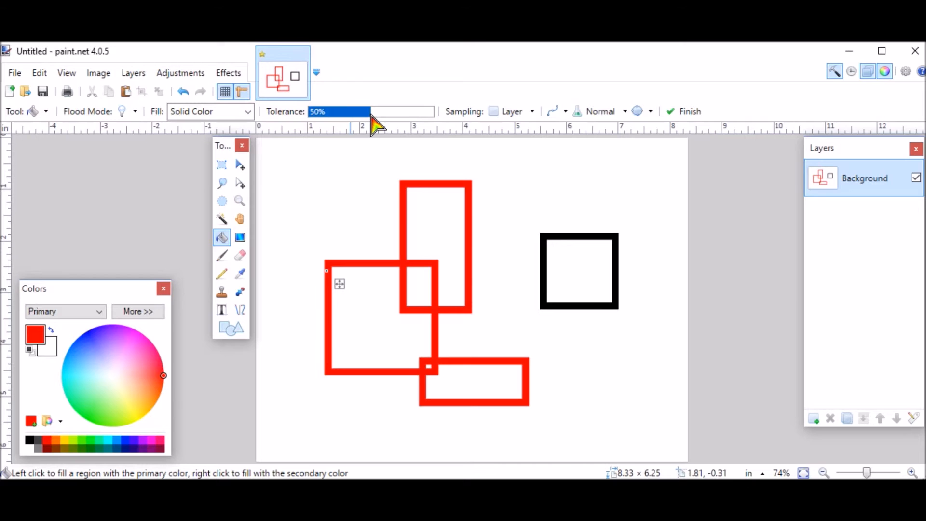
left_click_drag(371, 115, 355, 118)
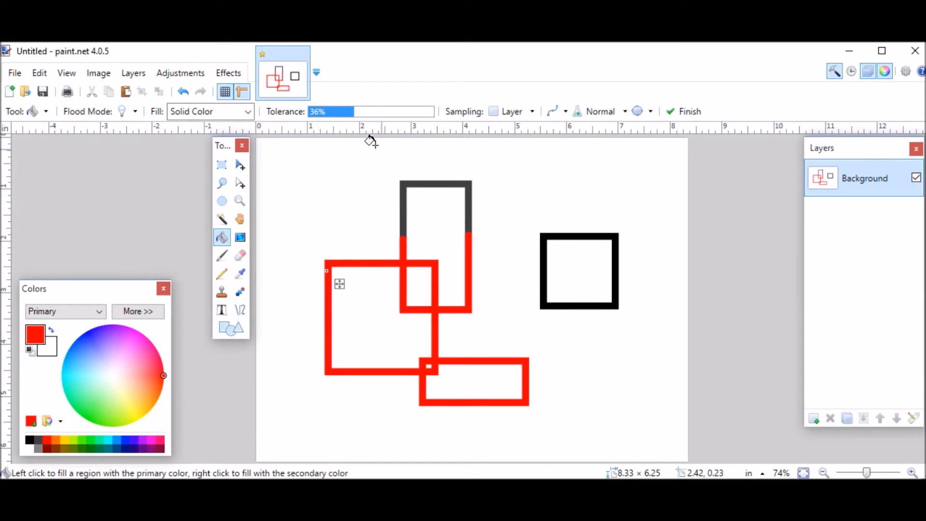
left_click_drag(353, 116, 368, 115)
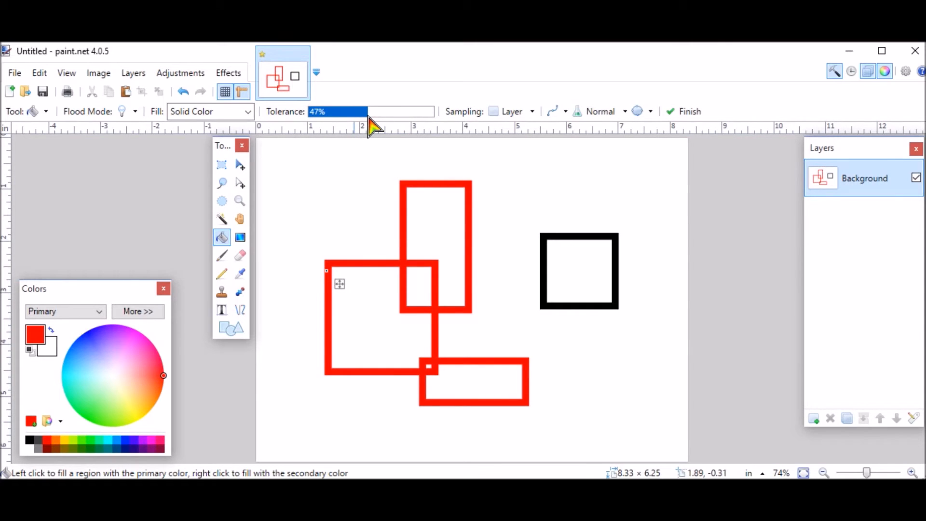
left_click_drag(368, 118, 355, 118)
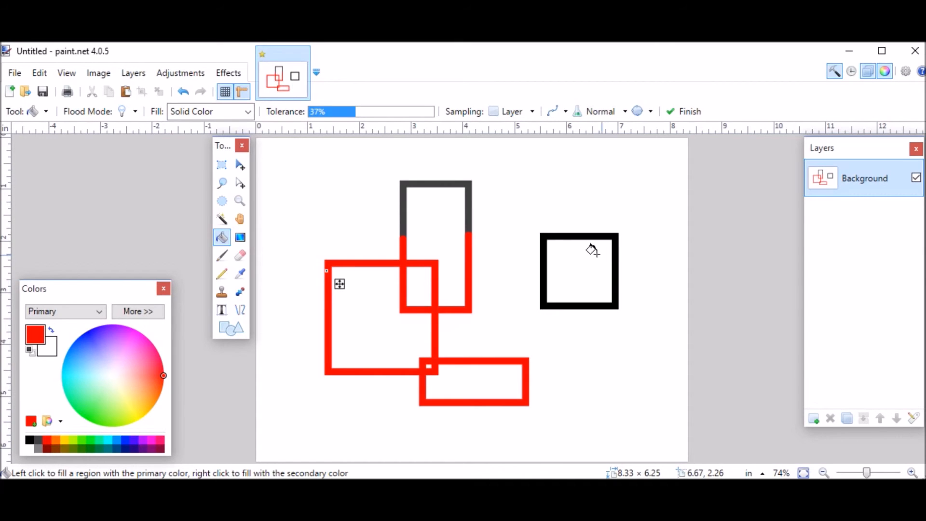
- Undo the red outline fill and its tolerance changes, keeping the gray recoloring on the tall rectangle's upper part
left_click(185, 92)
left_click(185, 91)
left_click(185, 92)
left_click(185, 92)
left_click(185, 91)
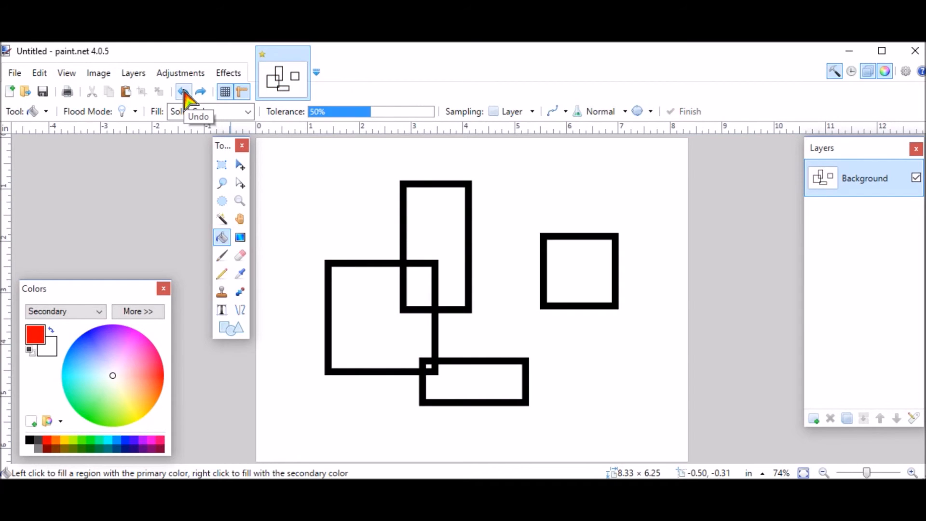
left_click(201, 92)
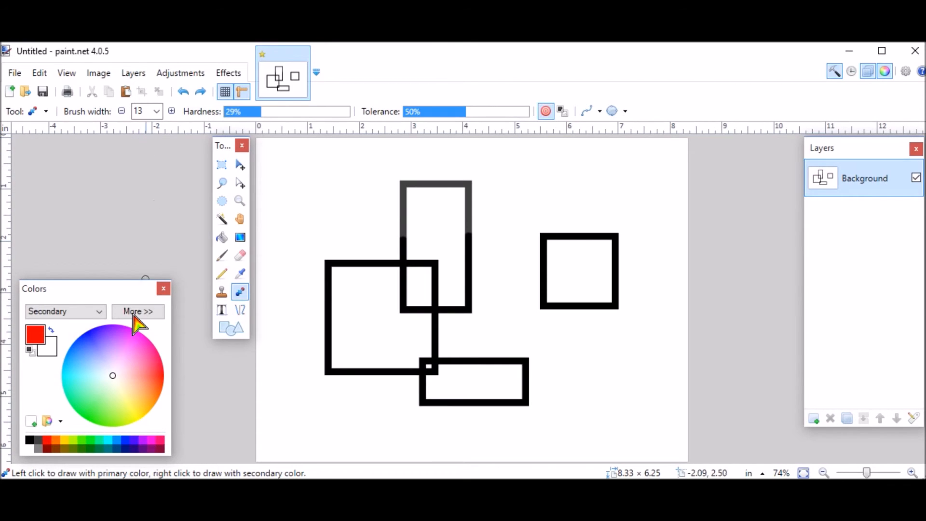
- Set the Paint Bucket's flood mode to Global and recolor all the rectangle outlines solid red at 50% tolerance
left_click(223, 238)
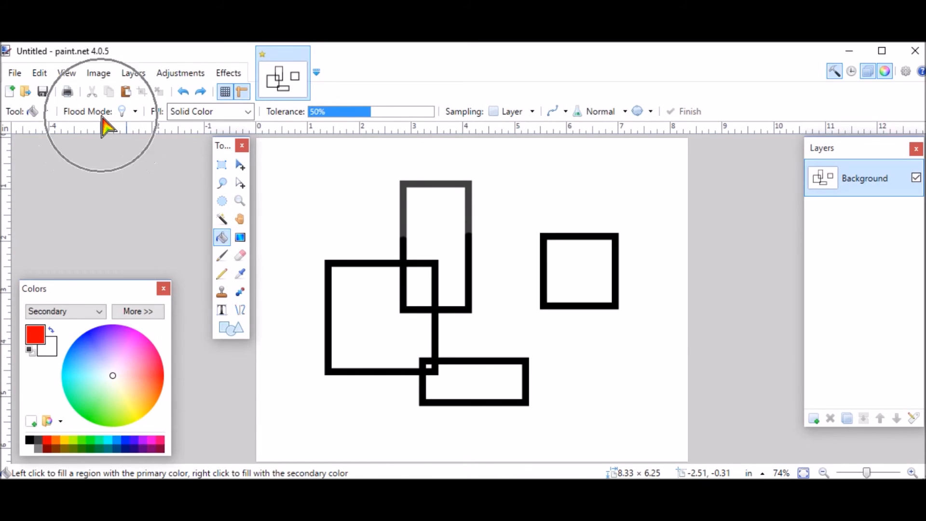
left_click(133, 112)
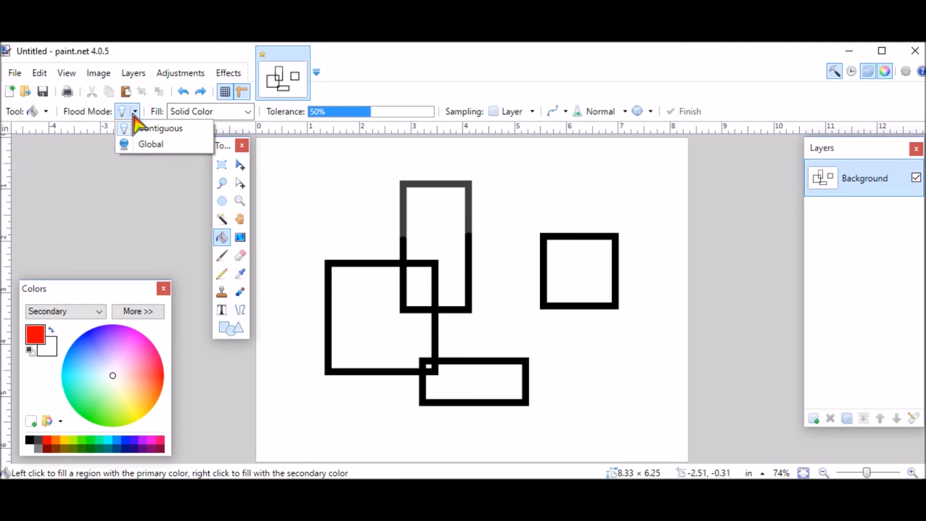
left_click(151, 144)
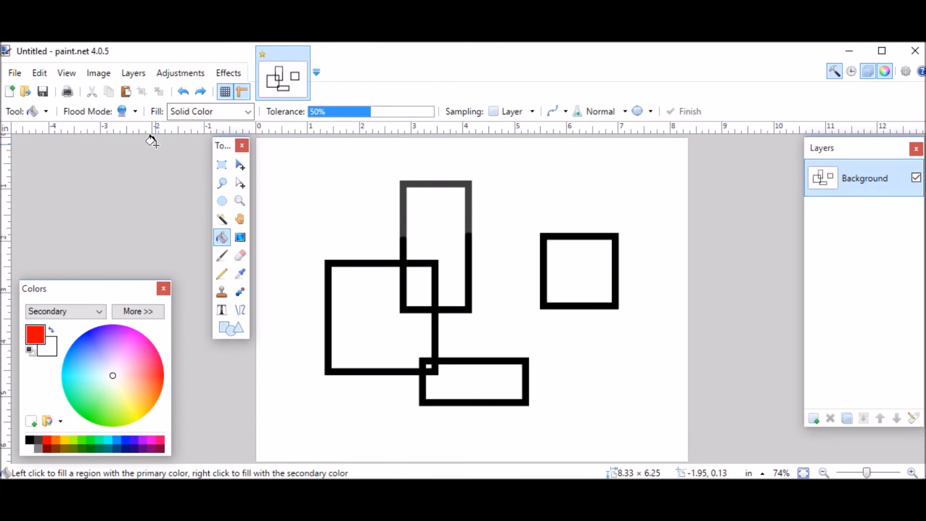
left_click(323, 264)
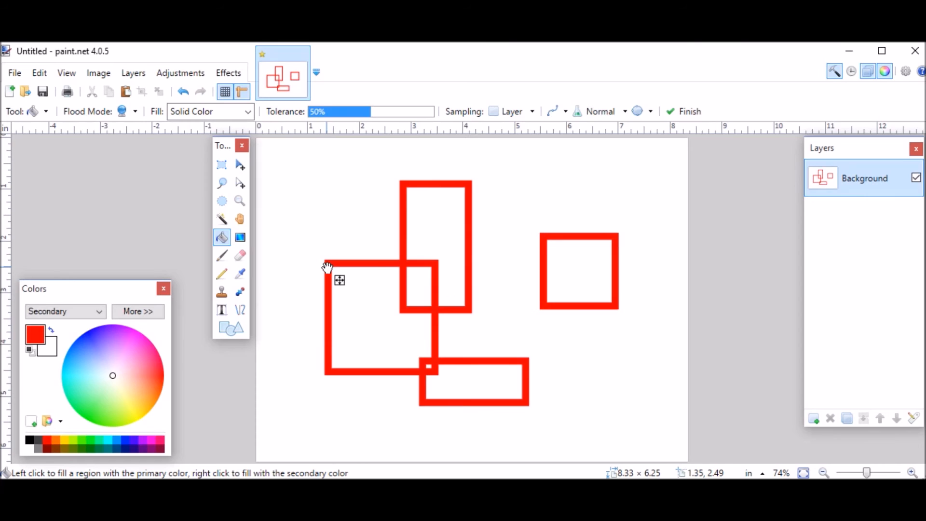
left_click(577, 270)
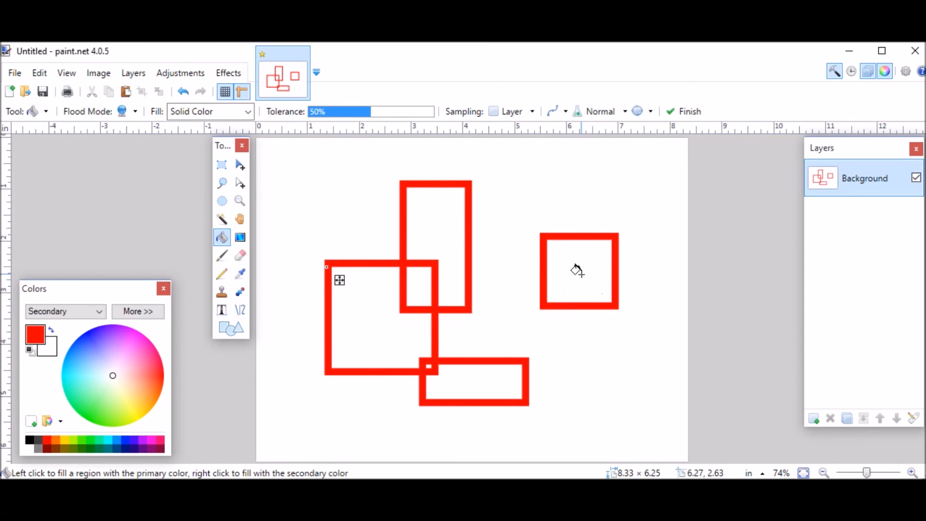